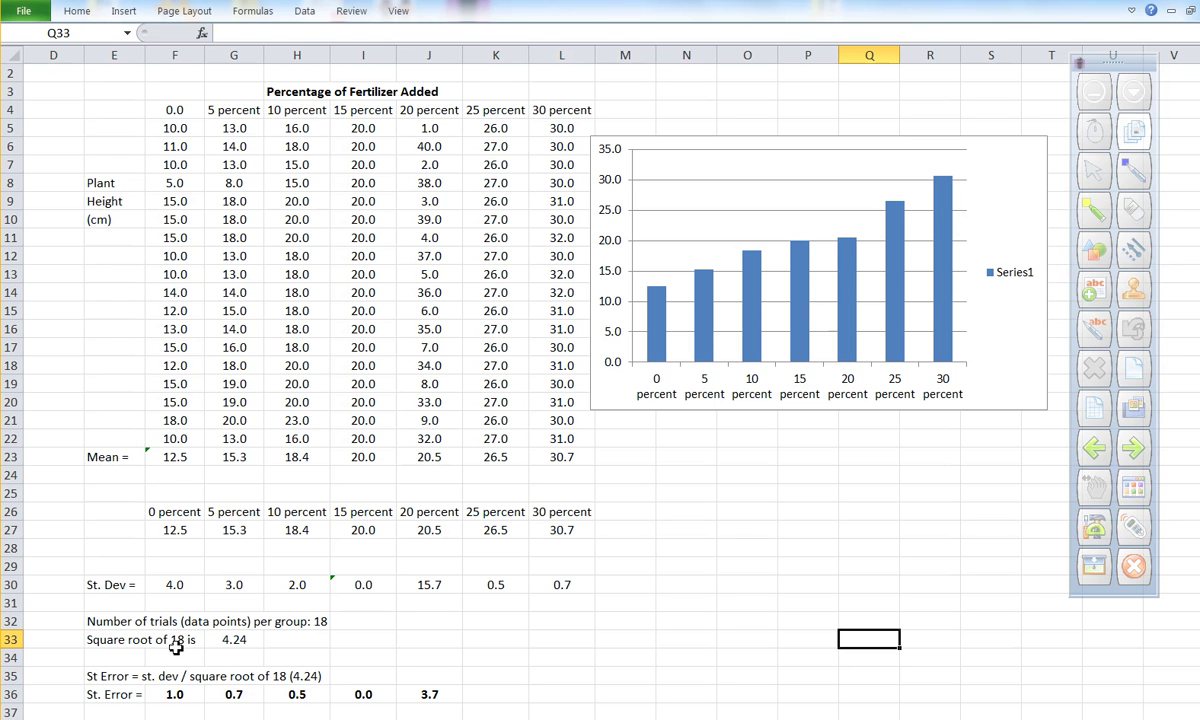
{"action": "left_click", "coordinate": [237, 643]}
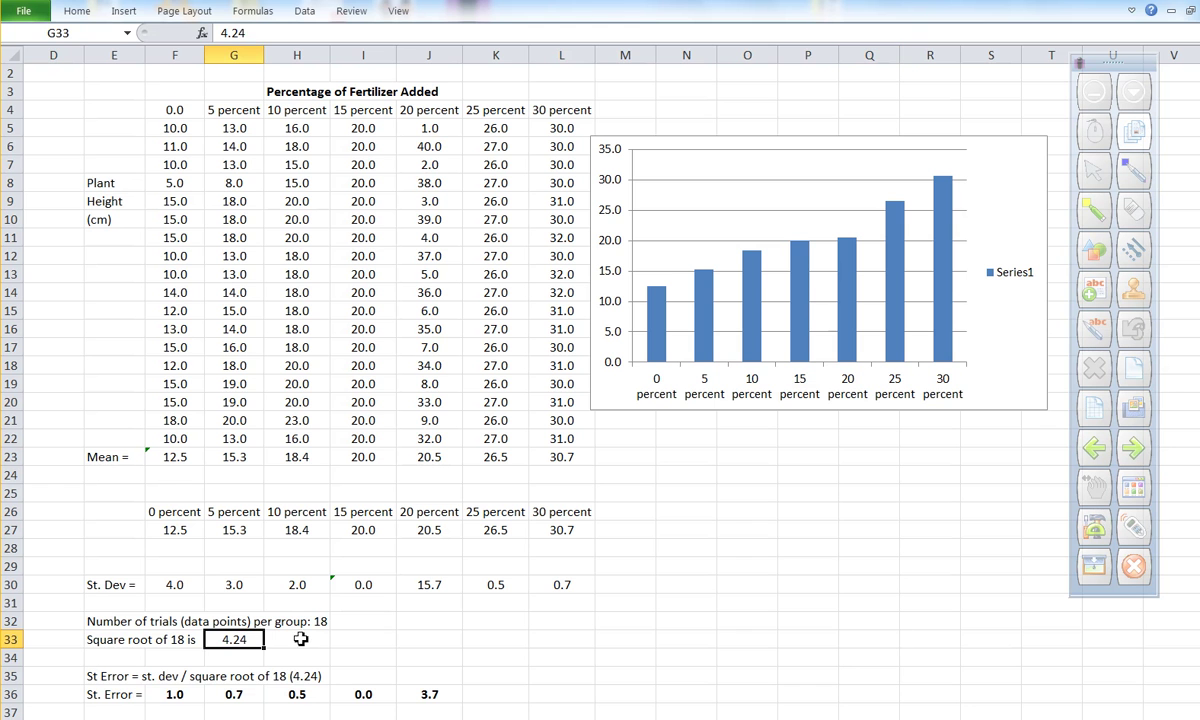
{"action": "left_click", "coordinate": [305, 653]}
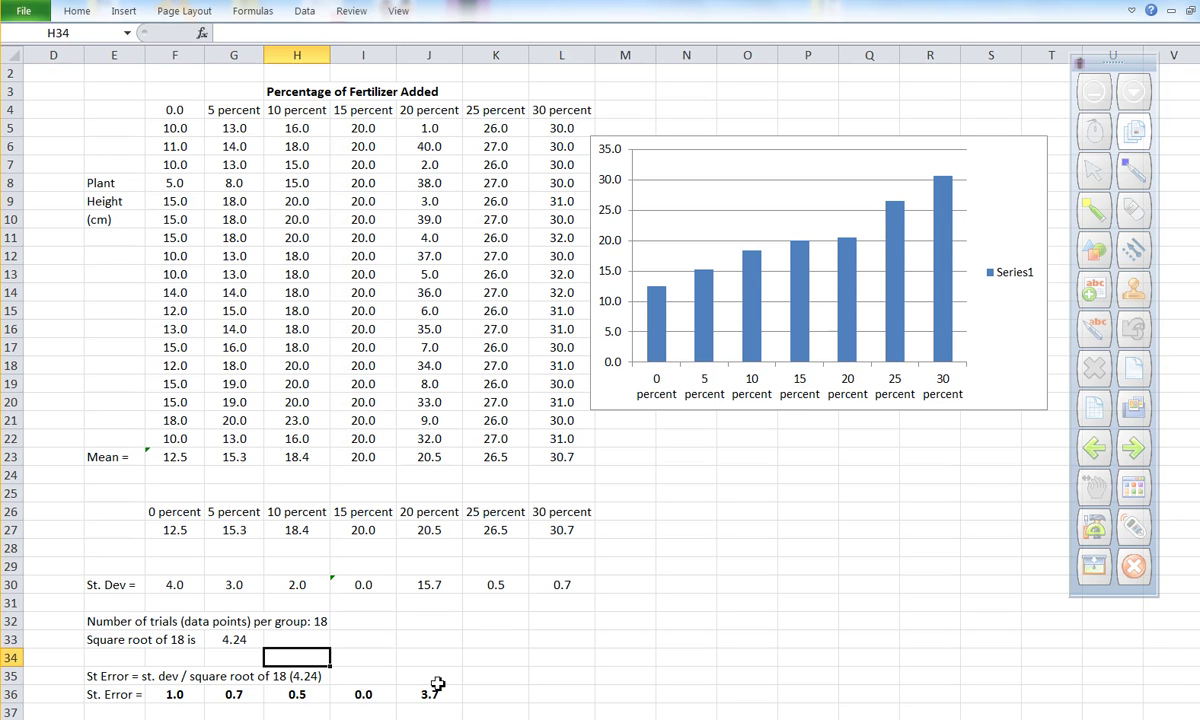
Calculate the standard error for the 25 percent group in K36 with the formula =K30/G33.
{"action": "left_click", "coordinate": [494, 695]}
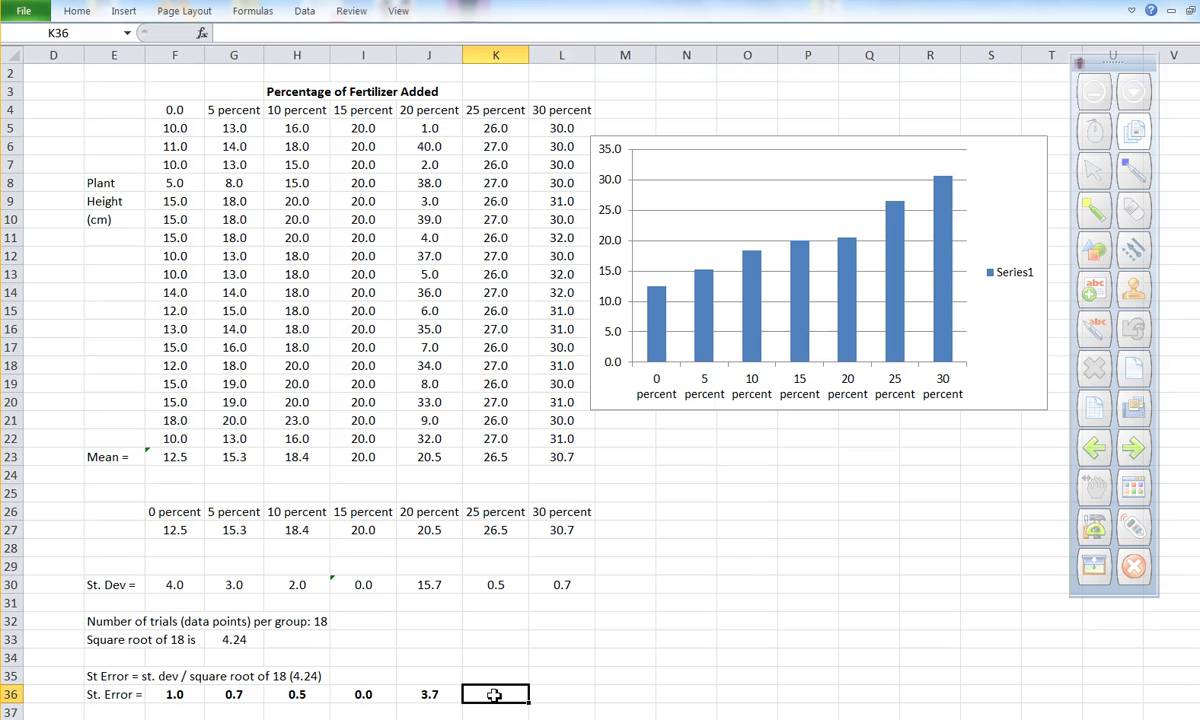
{"action": "type", "text": "="}
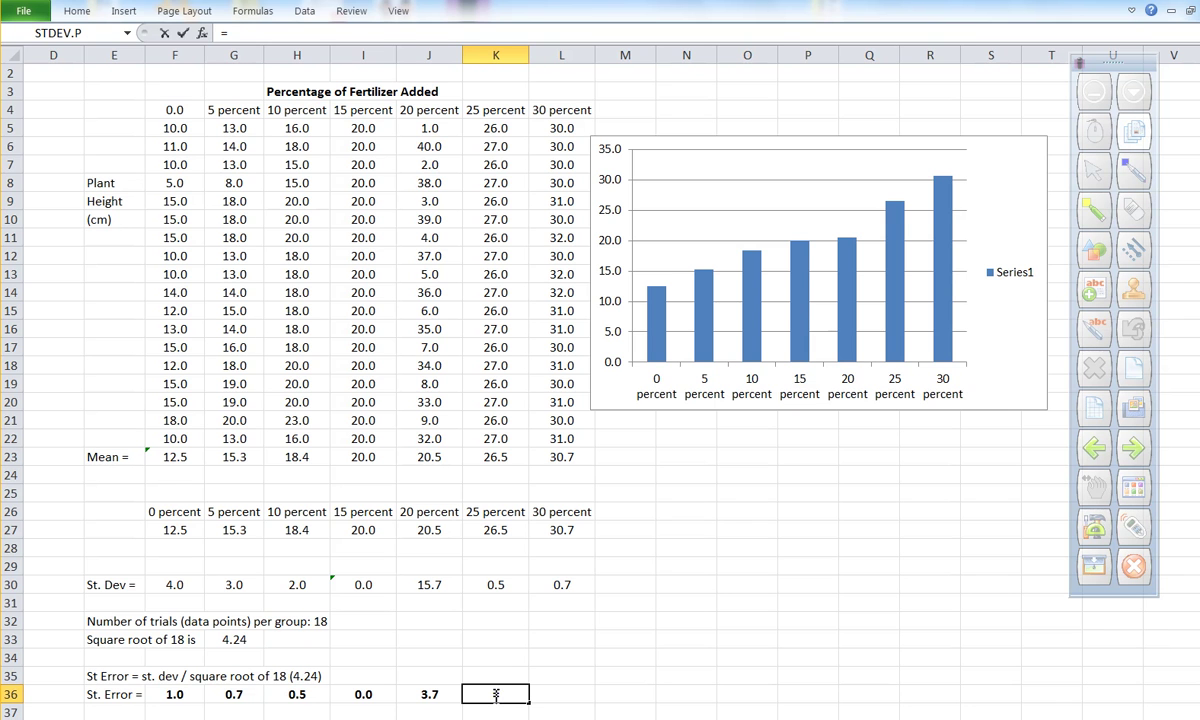
{"action": "left_click", "coordinate": [502, 587]}
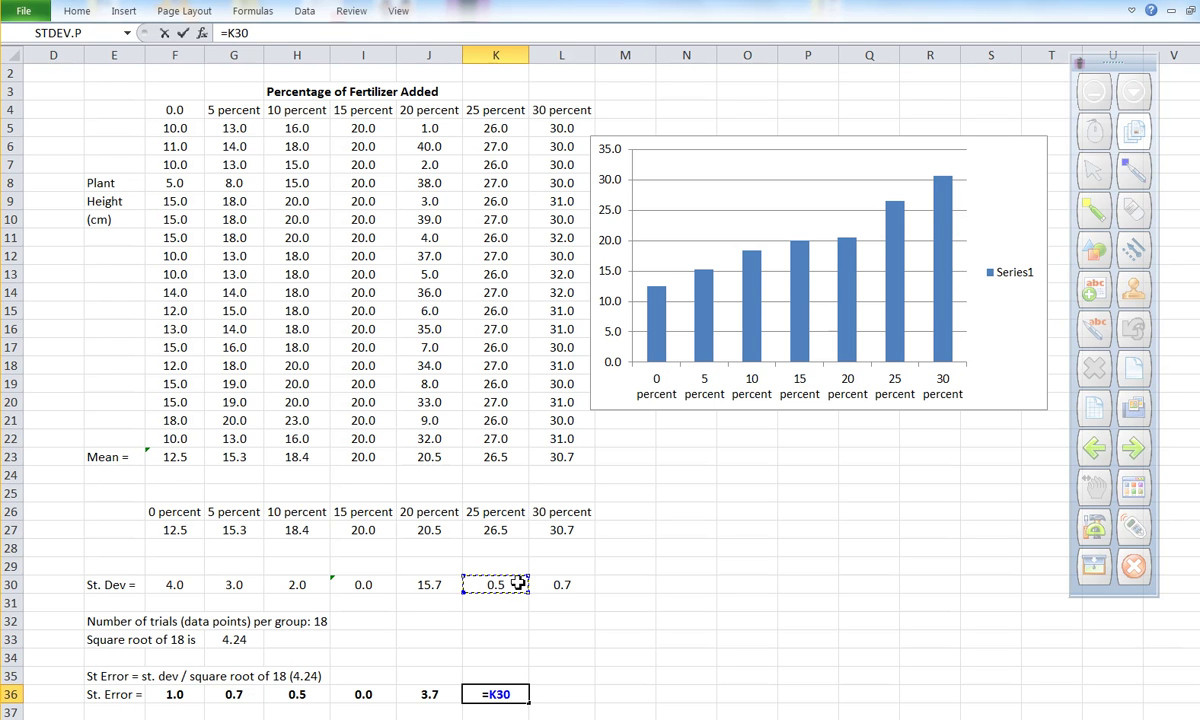
{"action": "type", "text": "/"}
{"action": "left_click", "coordinate": [237, 645]}
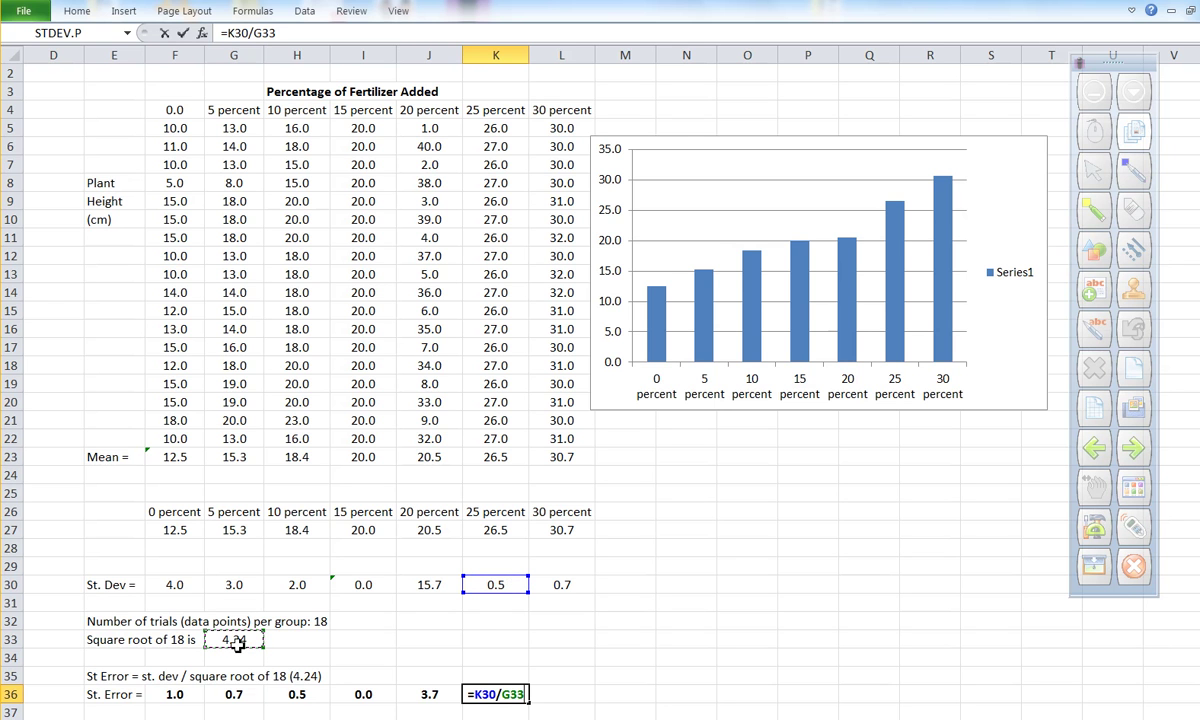
{"action": "key", "text": "Return"}
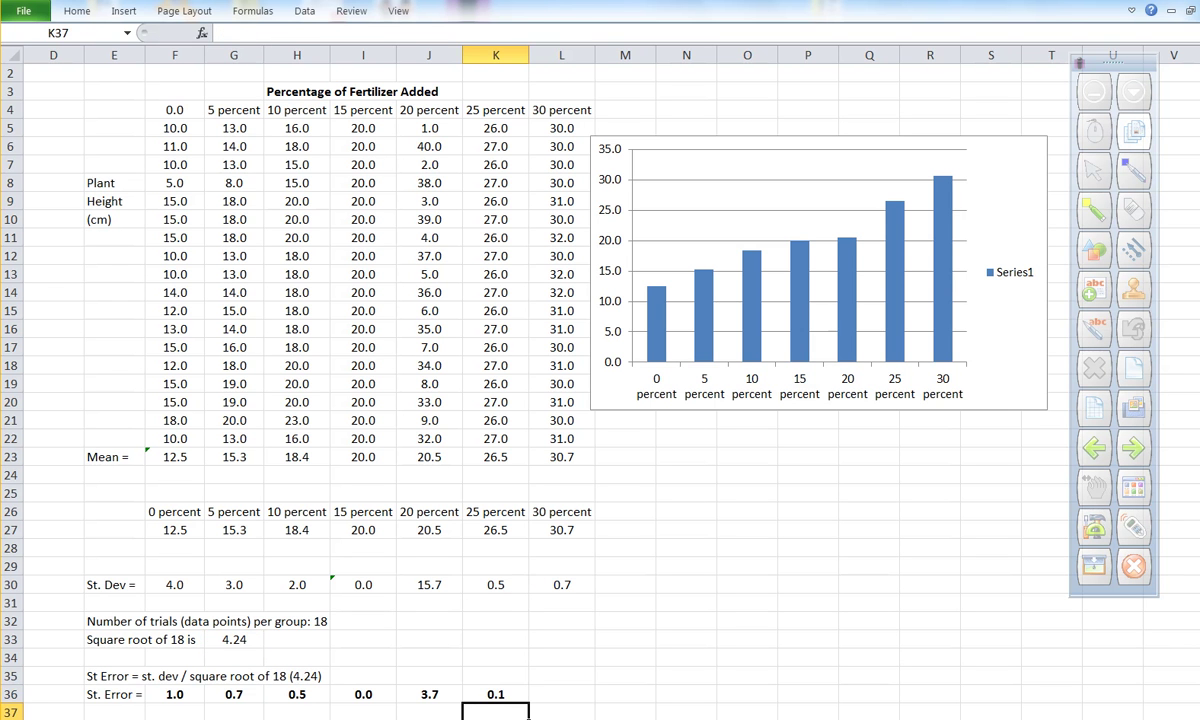
Calculate the standard error for the 30 percent group in L36 by dividing L30 by G33.
{"action": "left_click", "coordinate": [554, 695]}
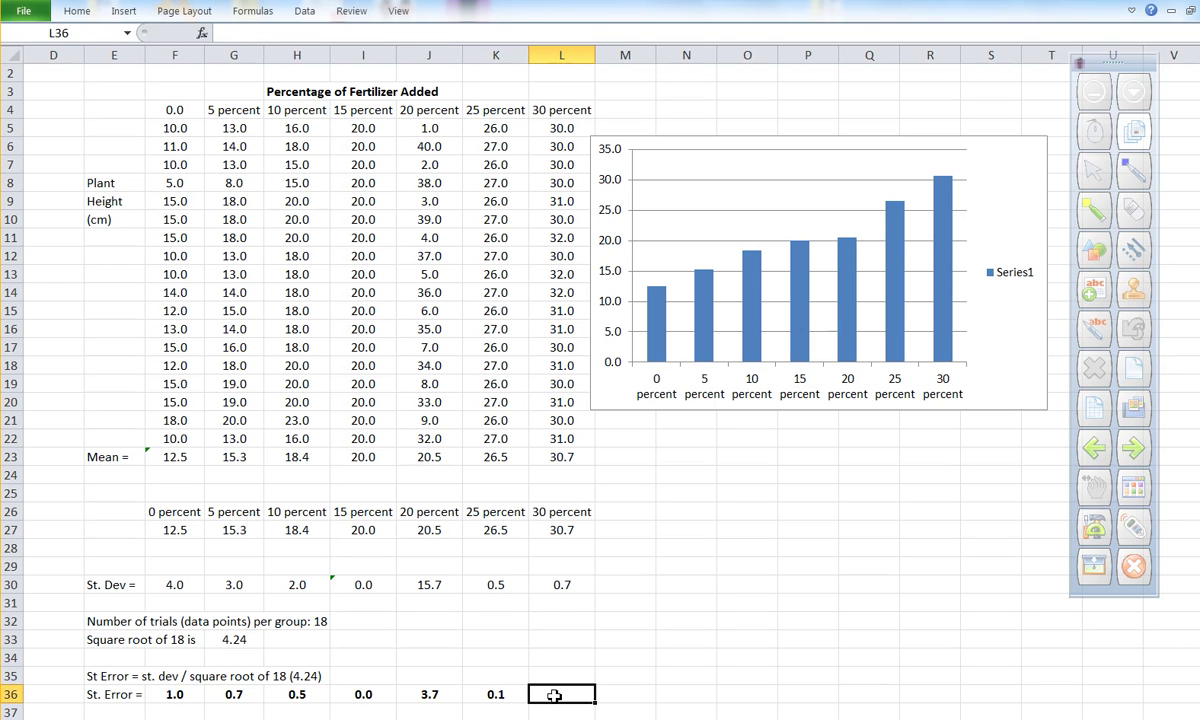
{"action": "type", "text": "="}
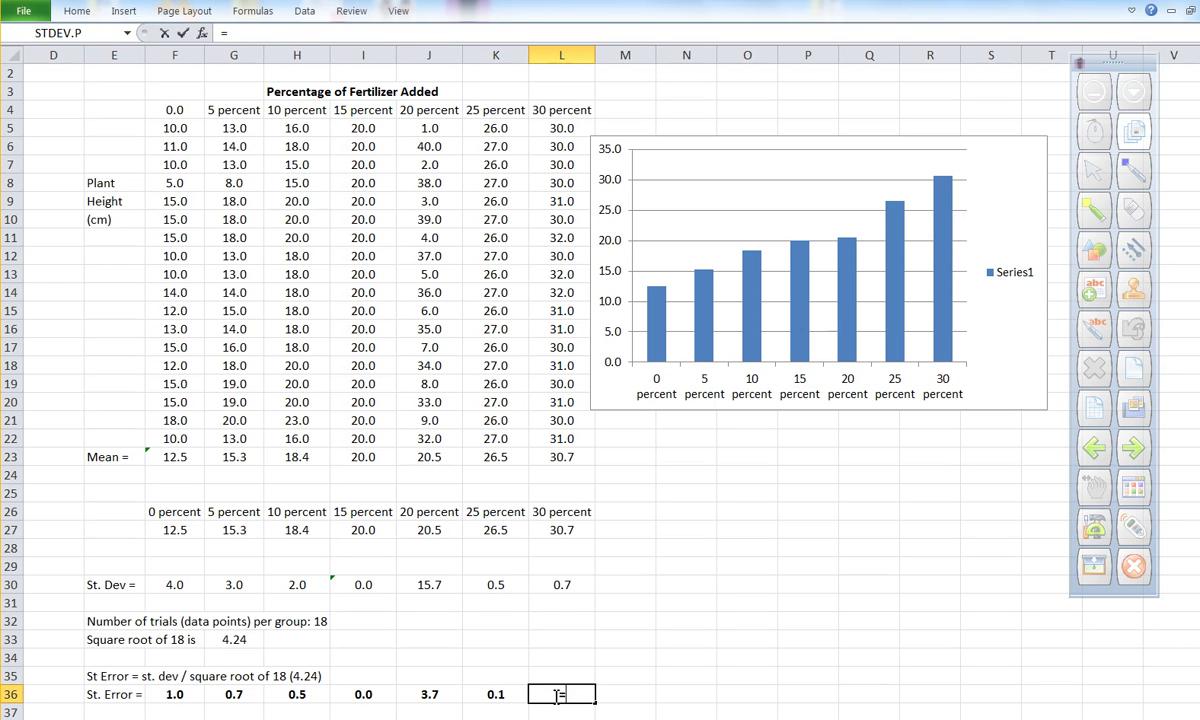
{"action": "left_click", "coordinate": [562, 588]}
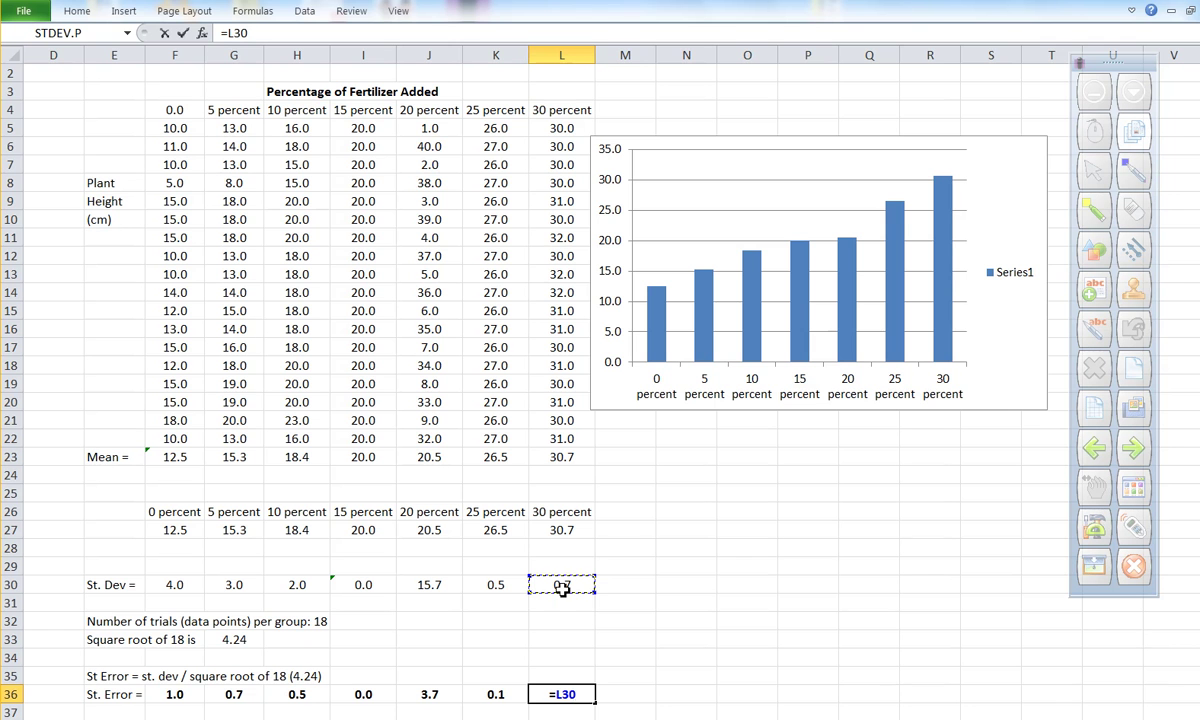
{"action": "type", "text": "/"}
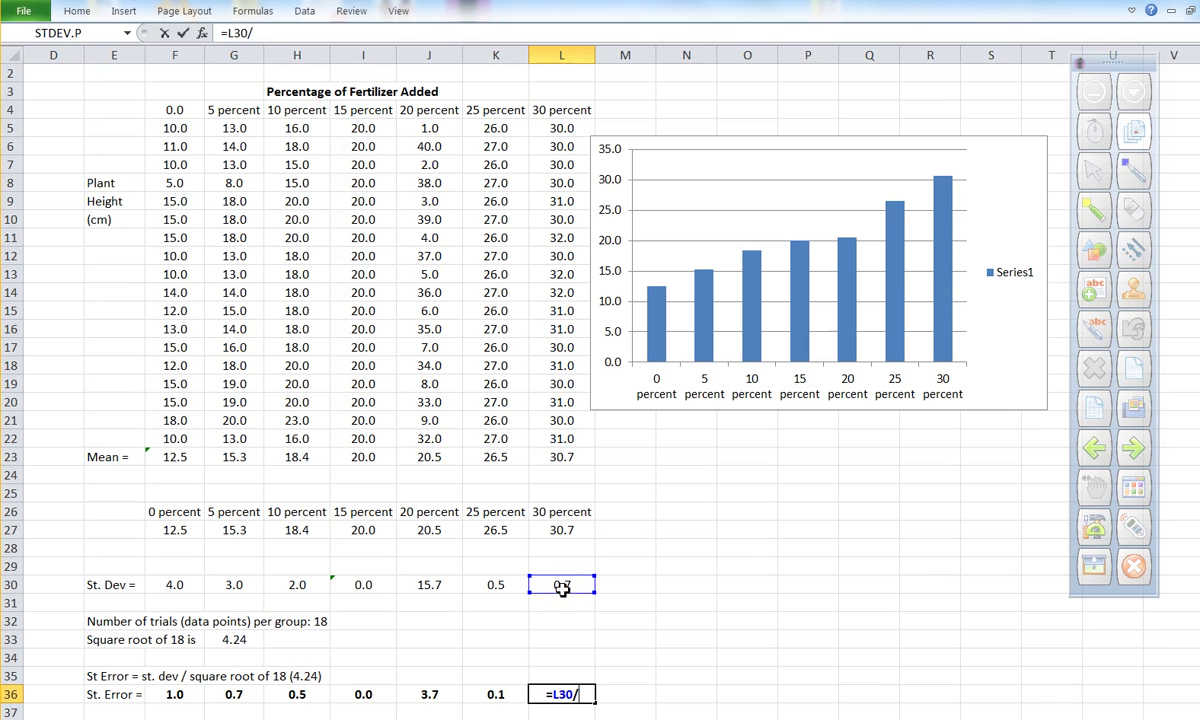
{"action": "left_click", "coordinate": [231, 646]}
{"action": "key", "text": "Return"}
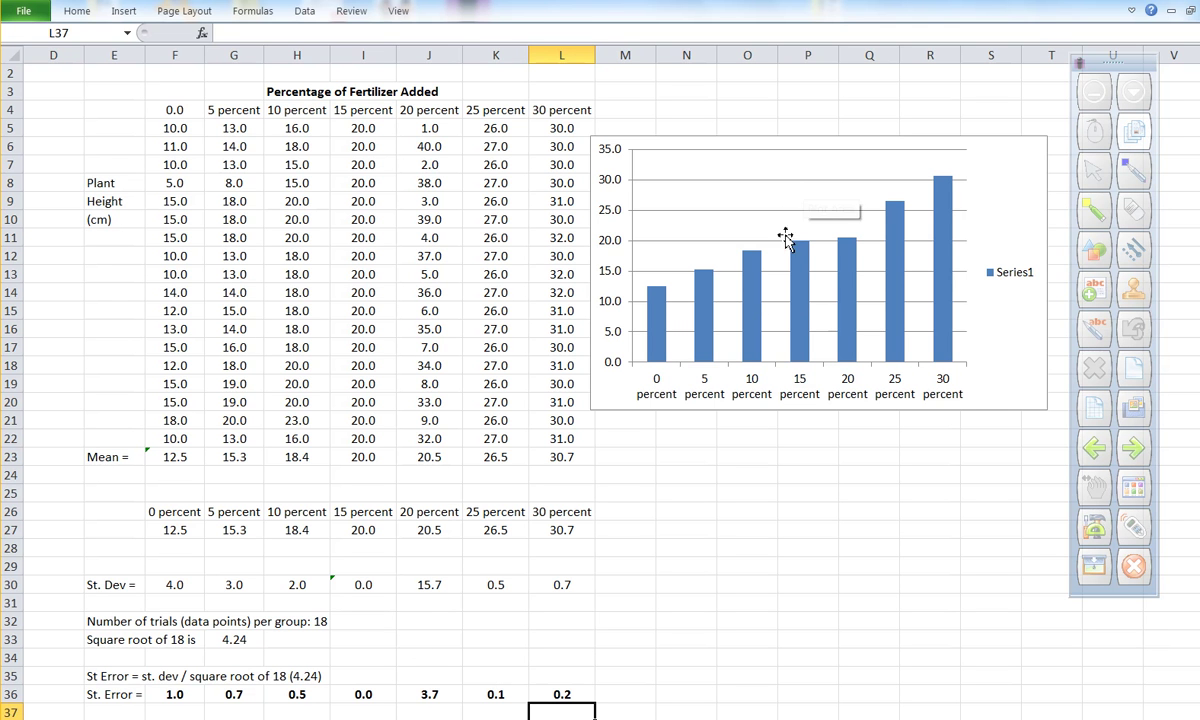
{"action": "left_click_drag", "start_coordinate": [178, 515], "coordinate": [536, 532]}
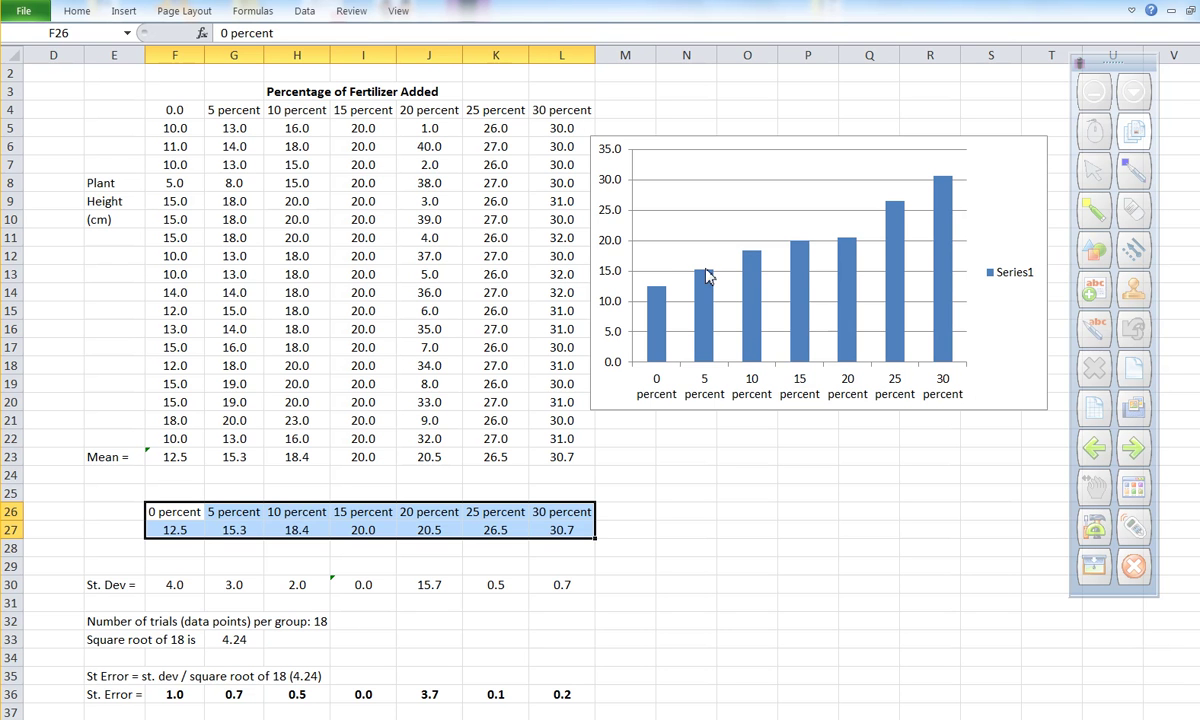
{"action": "left_click", "coordinate": [810, 548]}
{"action": "scroll", "coordinate": [810, 548], "scroll_direction": "up", "scroll_amount": 1}
{"action": "left_click", "coordinate": [887, 530]}
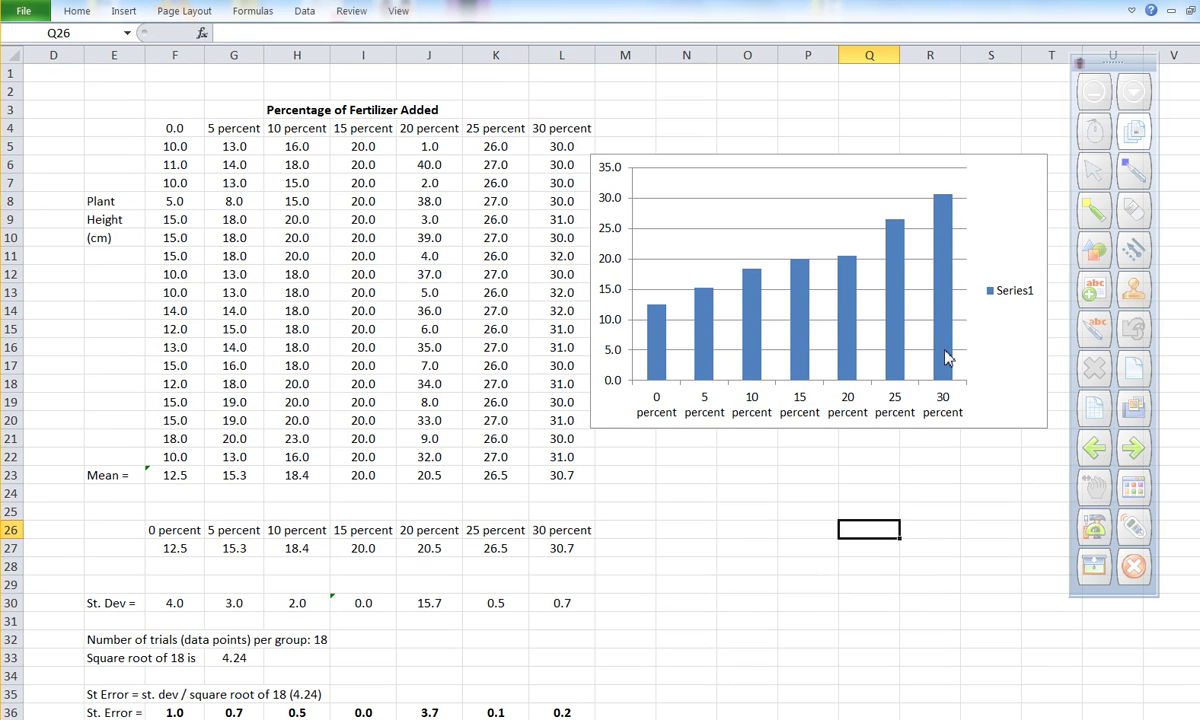
Add vertical error bars to the plant height column chart and set their error amount to Custom.
{"action": "left_click", "coordinate": [1018, 325]}
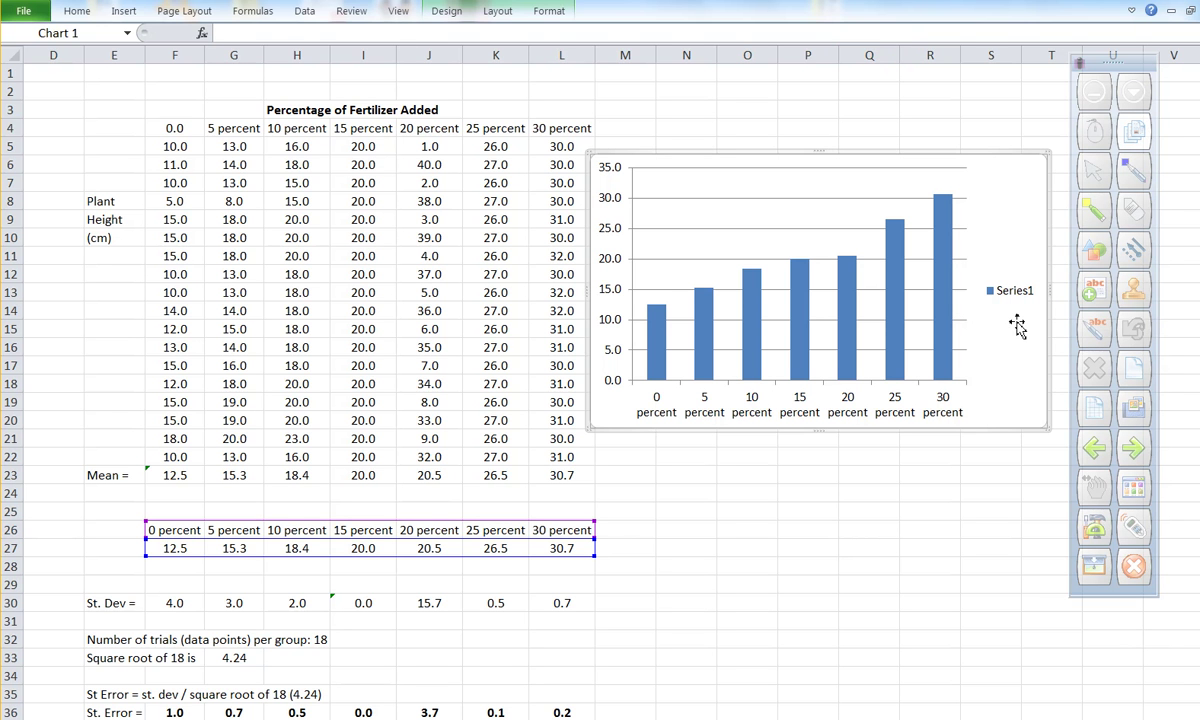
{"action": "left_click", "coordinate": [500, 14]}
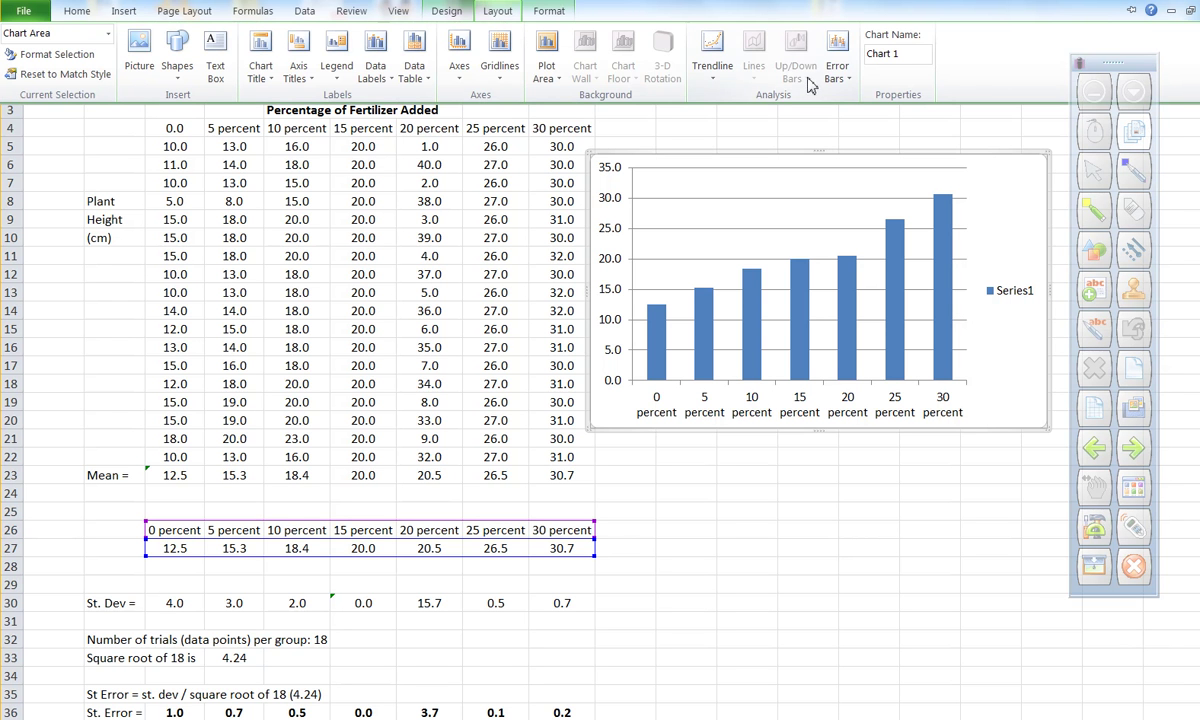
{"action": "left_click", "coordinate": [846, 82]}
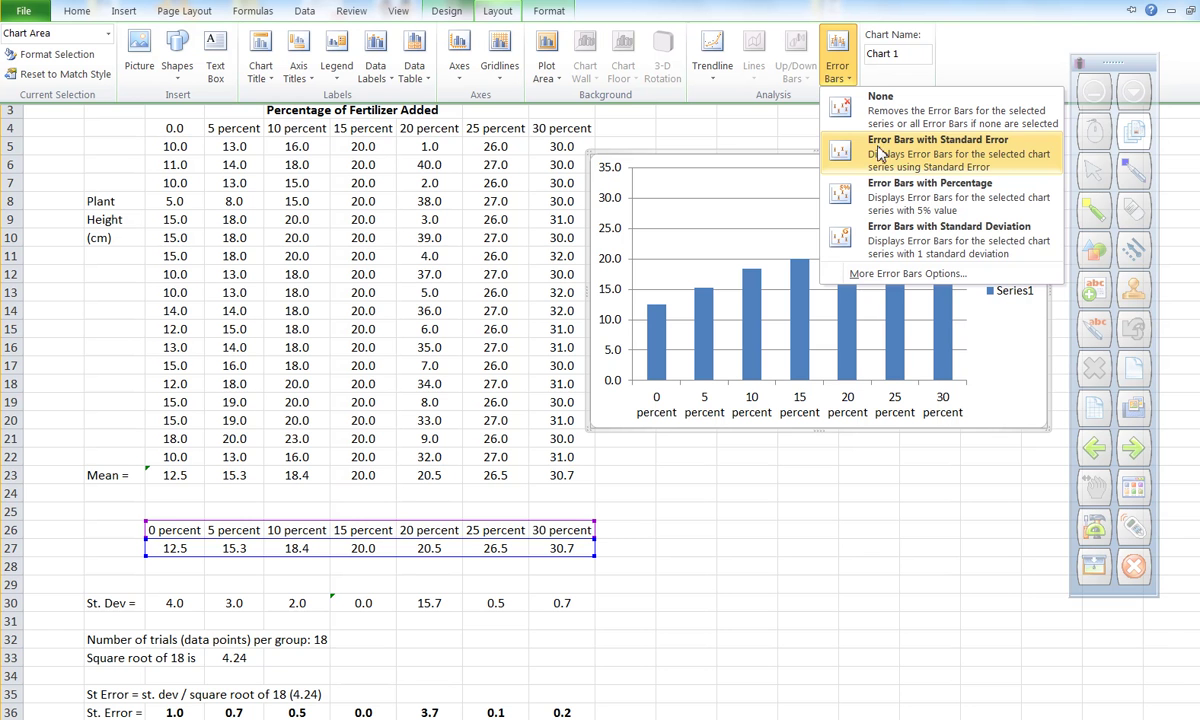
{"action": "left_click", "coordinate": [895, 276]}
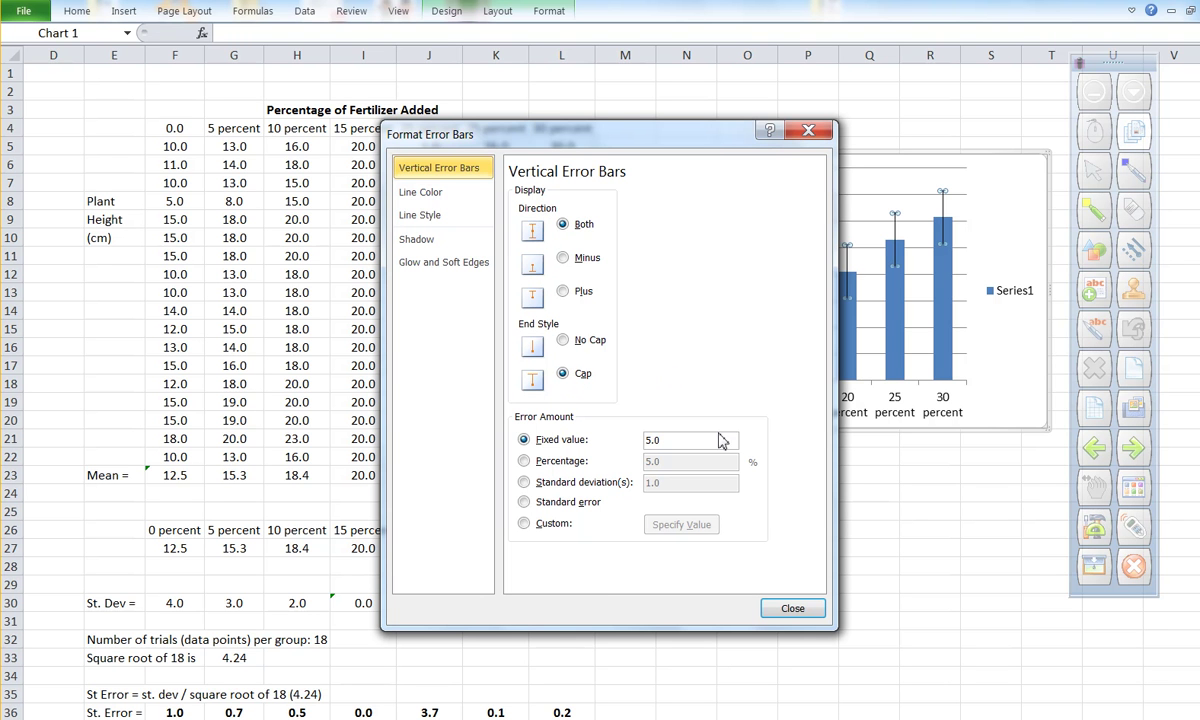
{"action": "left_click", "coordinate": [524, 524]}
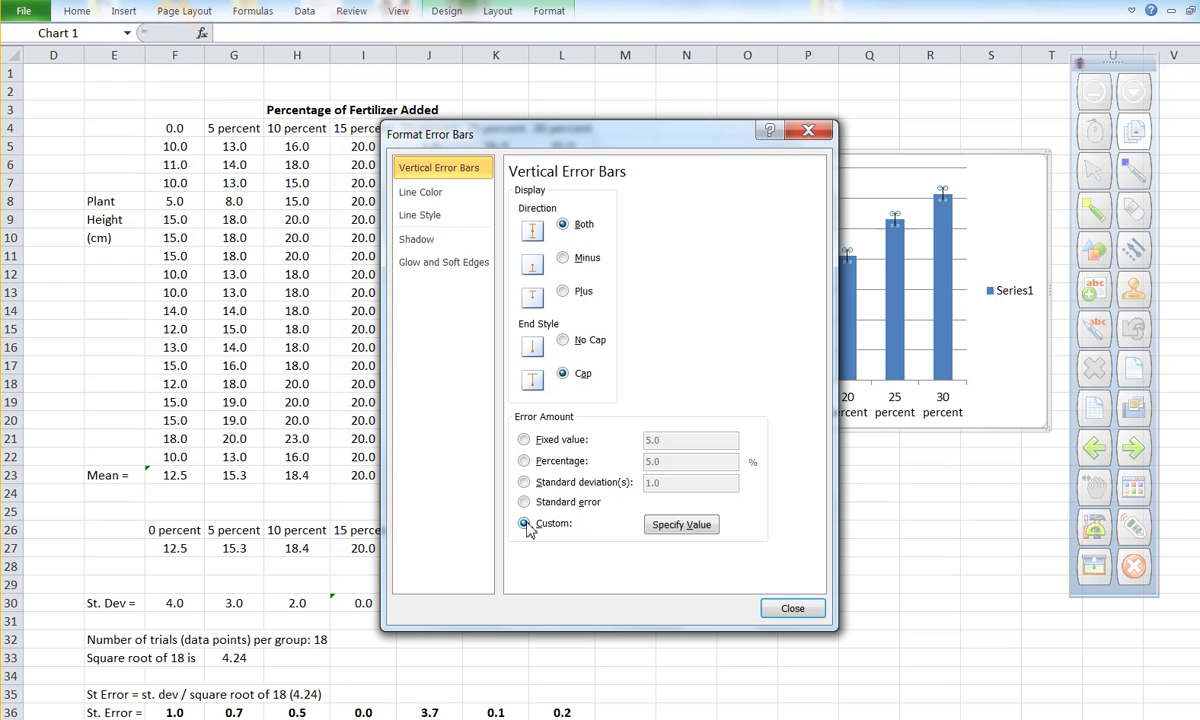
Specify the standard error range Sheet1!$F$36:$L$36 as the custom positive error value.
{"action": "left_click", "coordinate": [686, 525]}
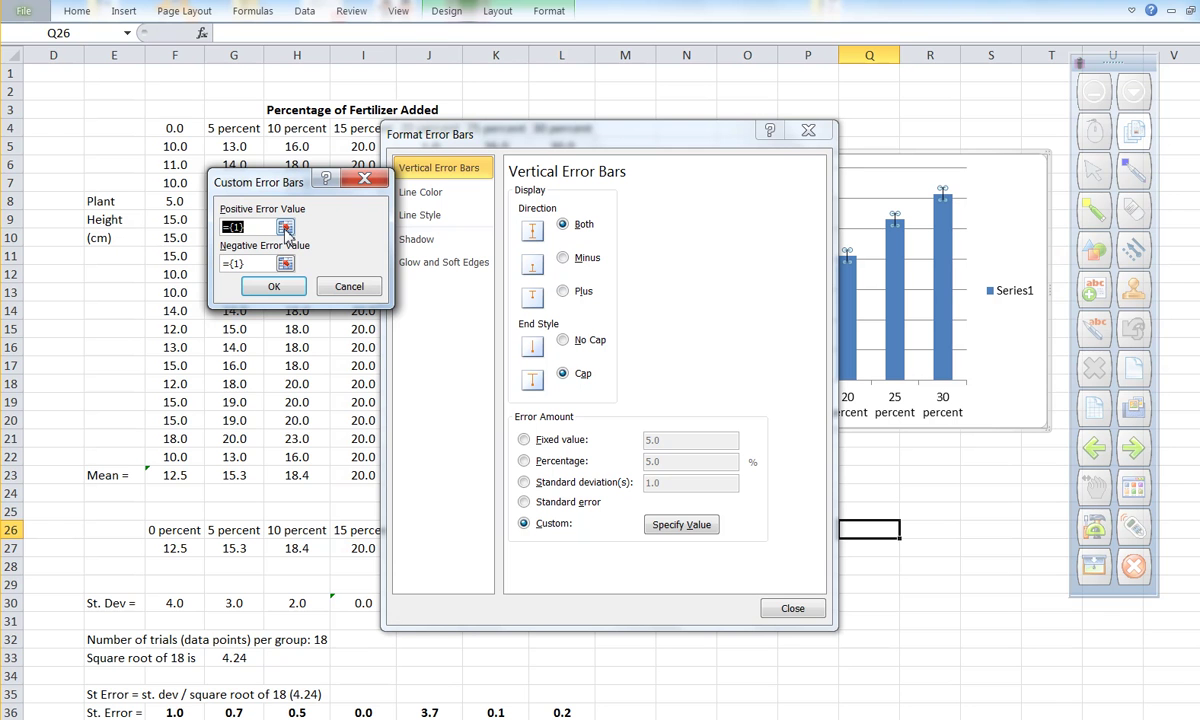
{"action": "left_click", "coordinate": [286, 228]}
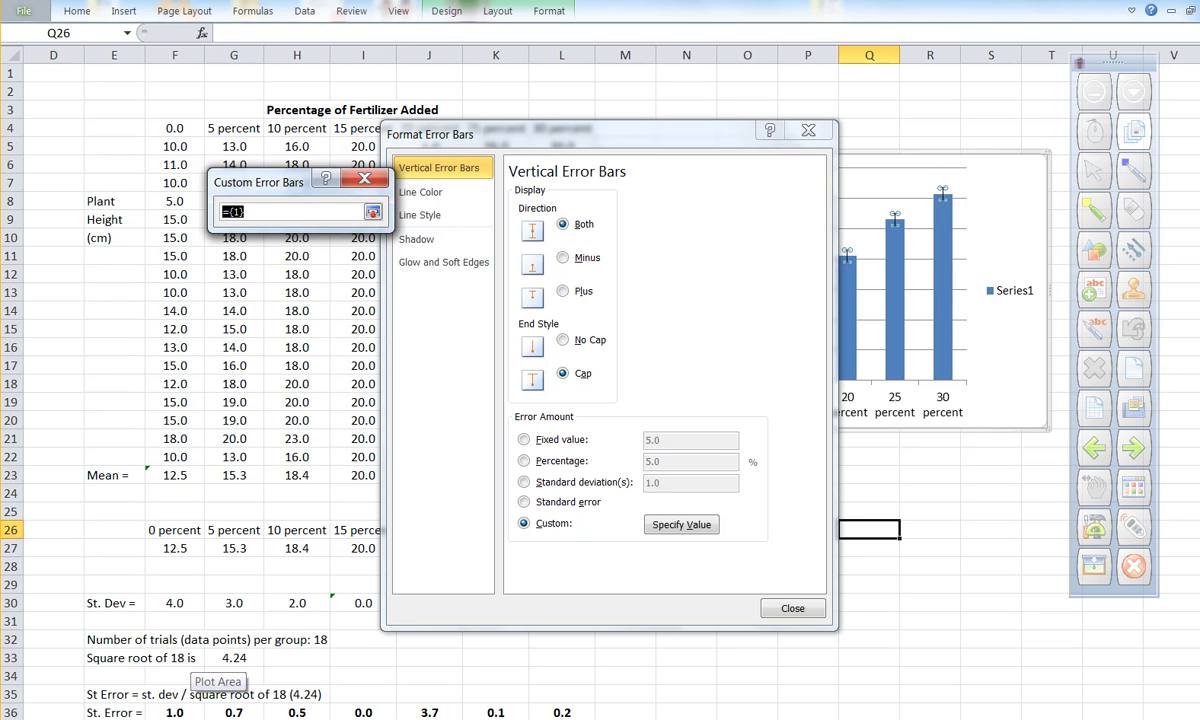
{"action": "left_click_drag", "start_coordinate": [190, 712], "coordinate": [560, 714]}
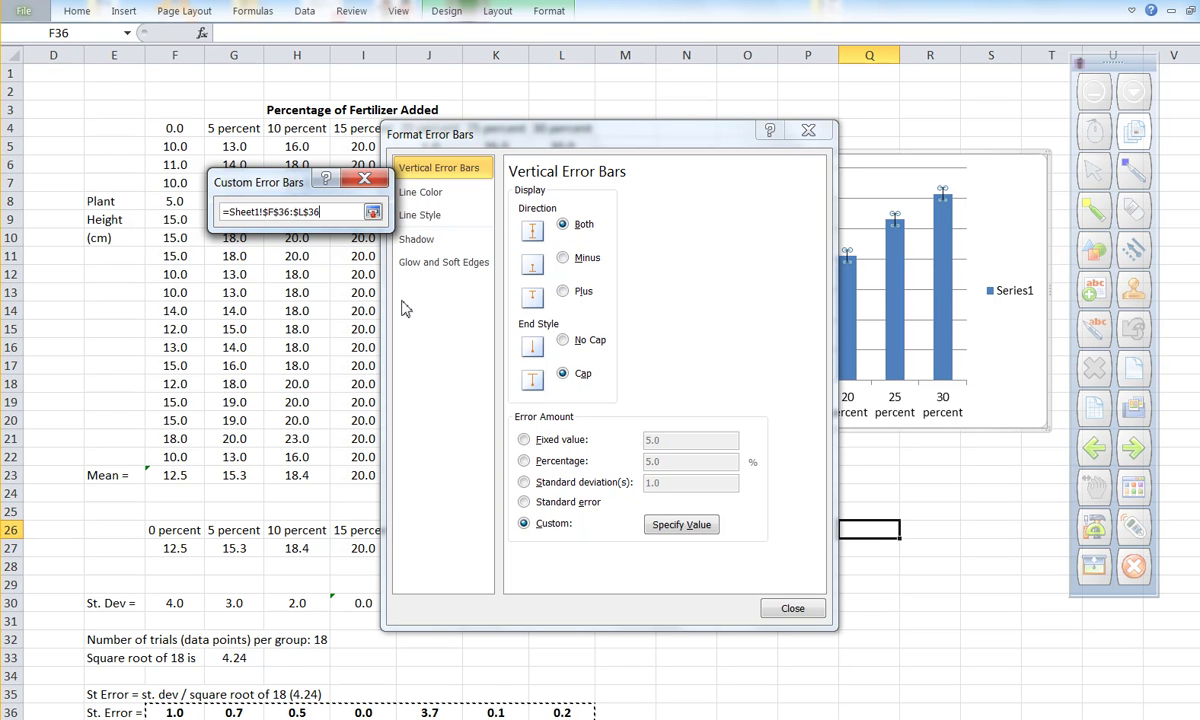
{"action": "left_click", "coordinate": [372, 212]}
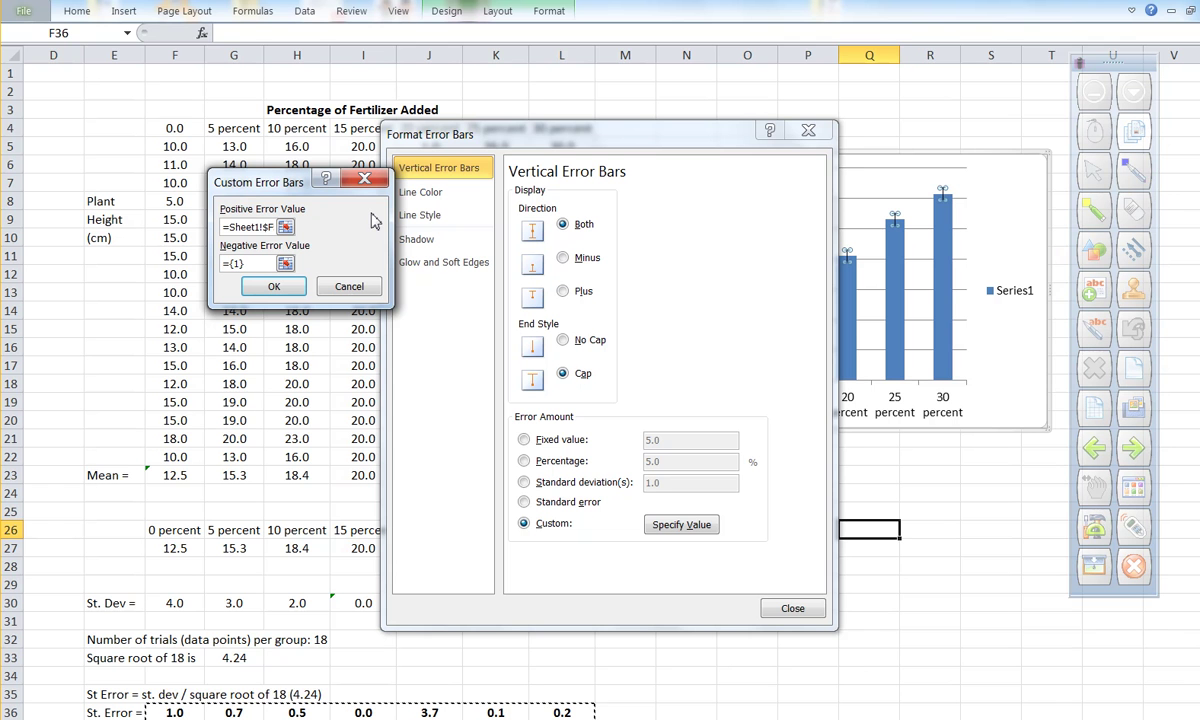
Specify Sheet1!$F$36:$L$36 as the custom negative error value and finish formatting the error bars.
{"action": "left_click", "coordinate": [285, 264]}
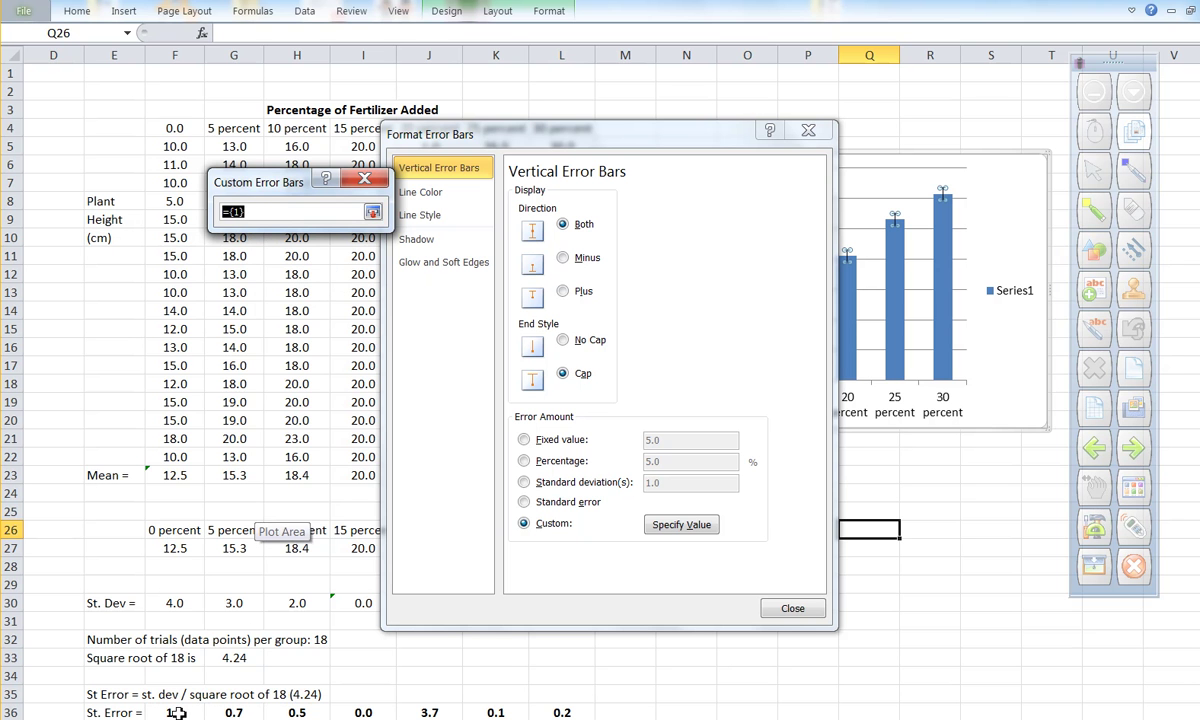
{"action": "left_click_drag", "start_coordinate": [172, 711], "coordinate": [535, 712]}
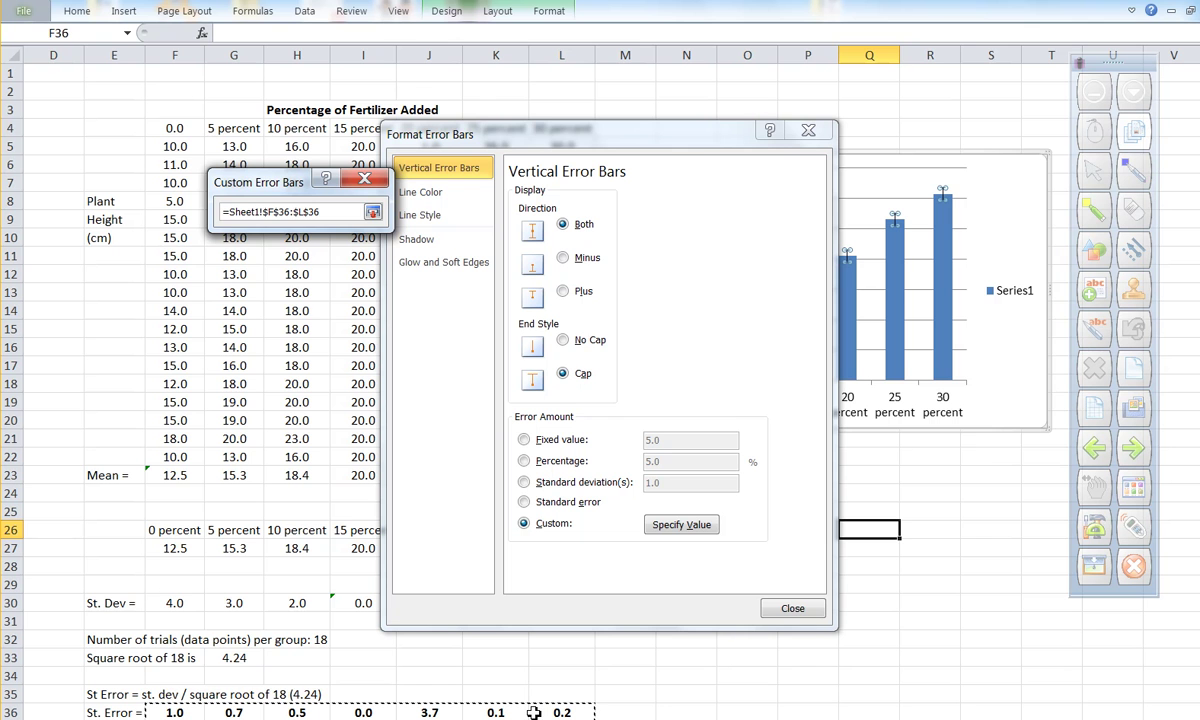
{"action": "left_click", "coordinate": [372, 212]}
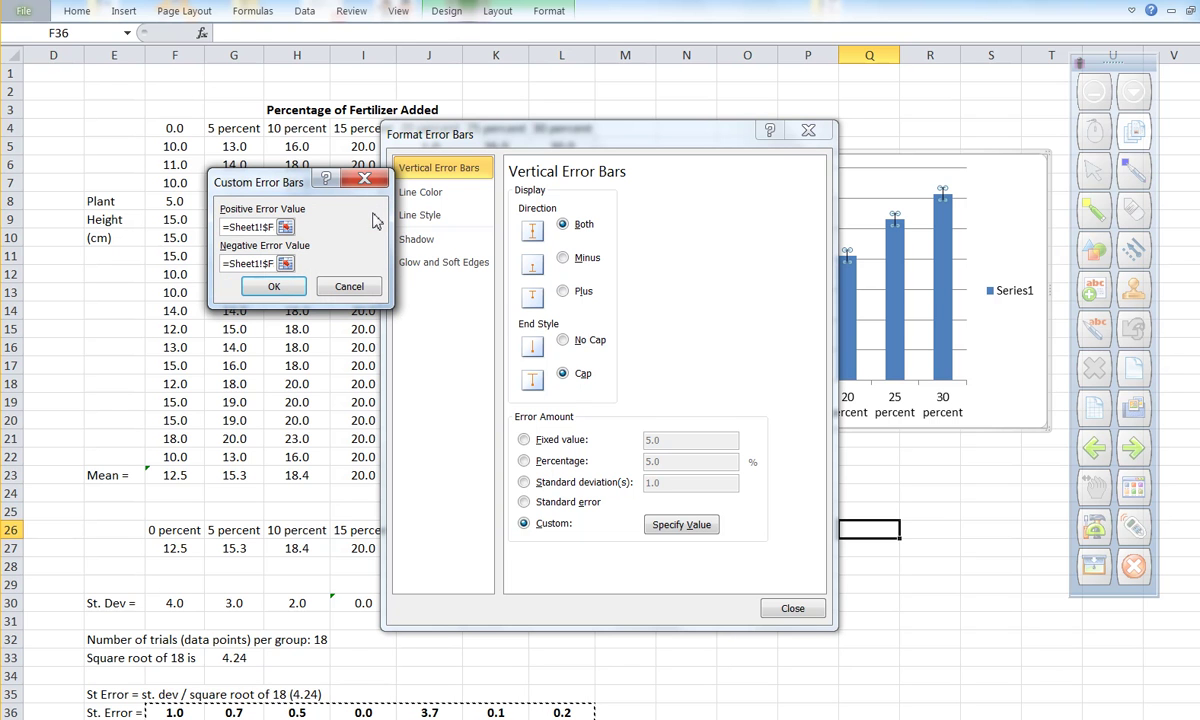
{"action": "left_click", "coordinate": [273, 287]}
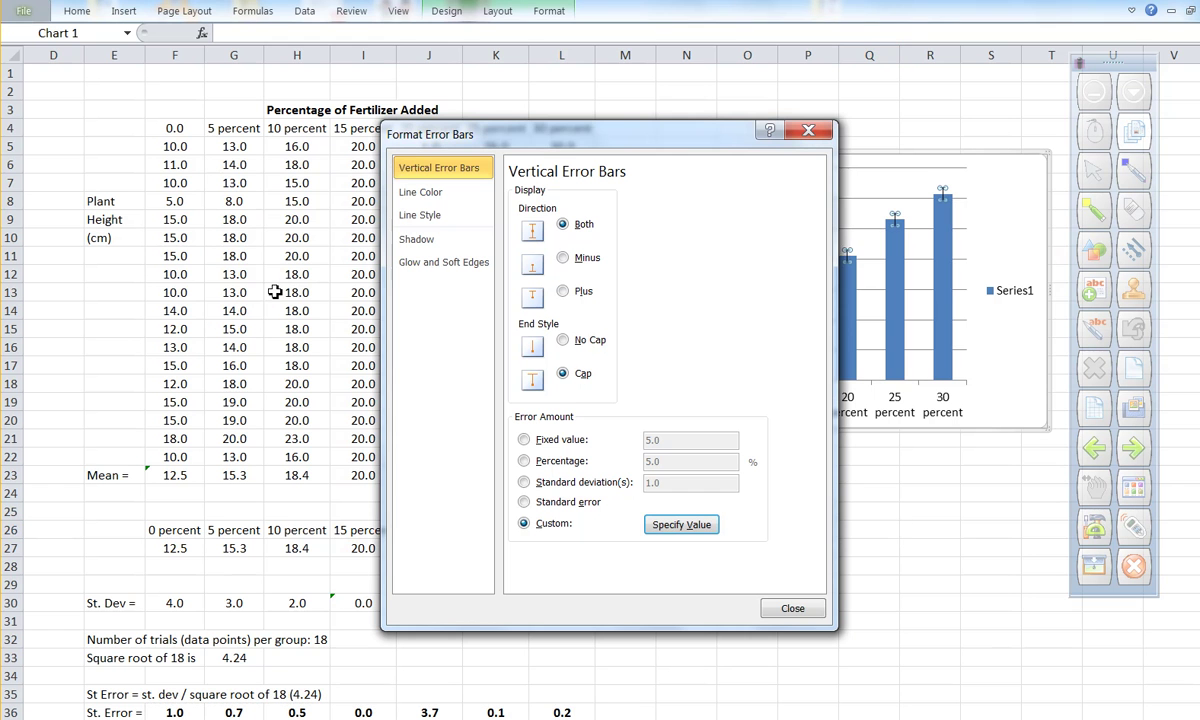
{"action": "left_click", "coordinate": [790, 609]}
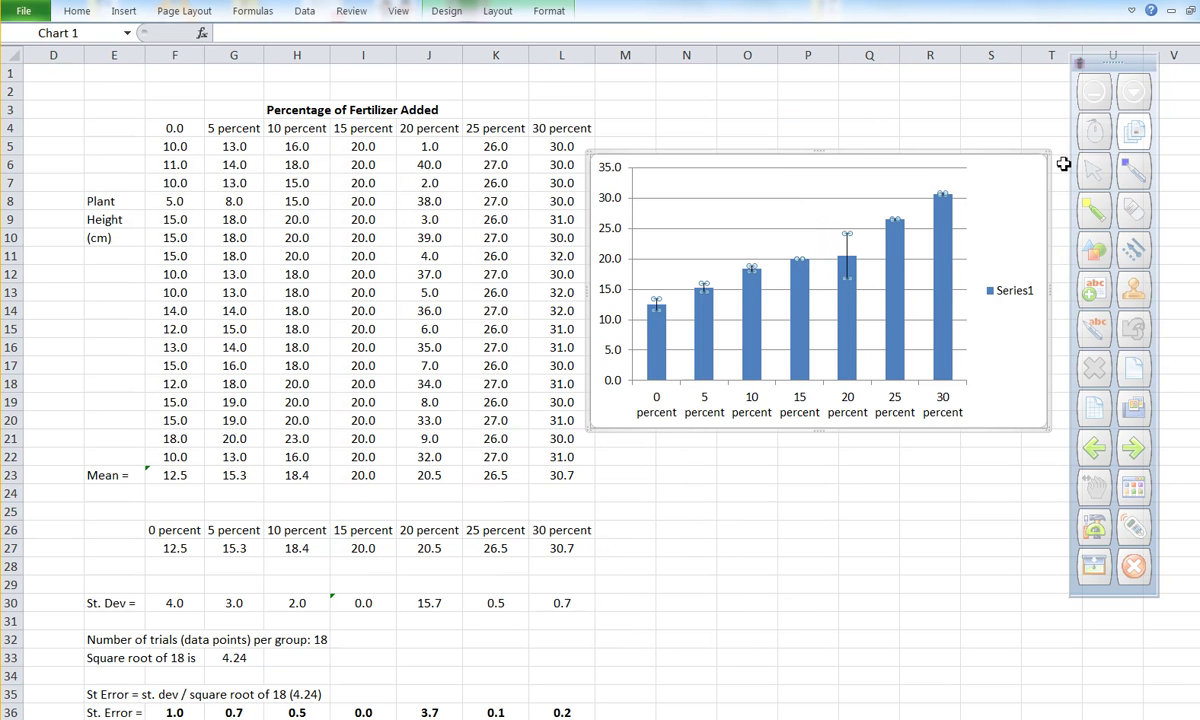
Enlarge the worksheet view around the chart to a custom magnification of 175%.
{"action": "left_click", "coordinate": [398, 11]}
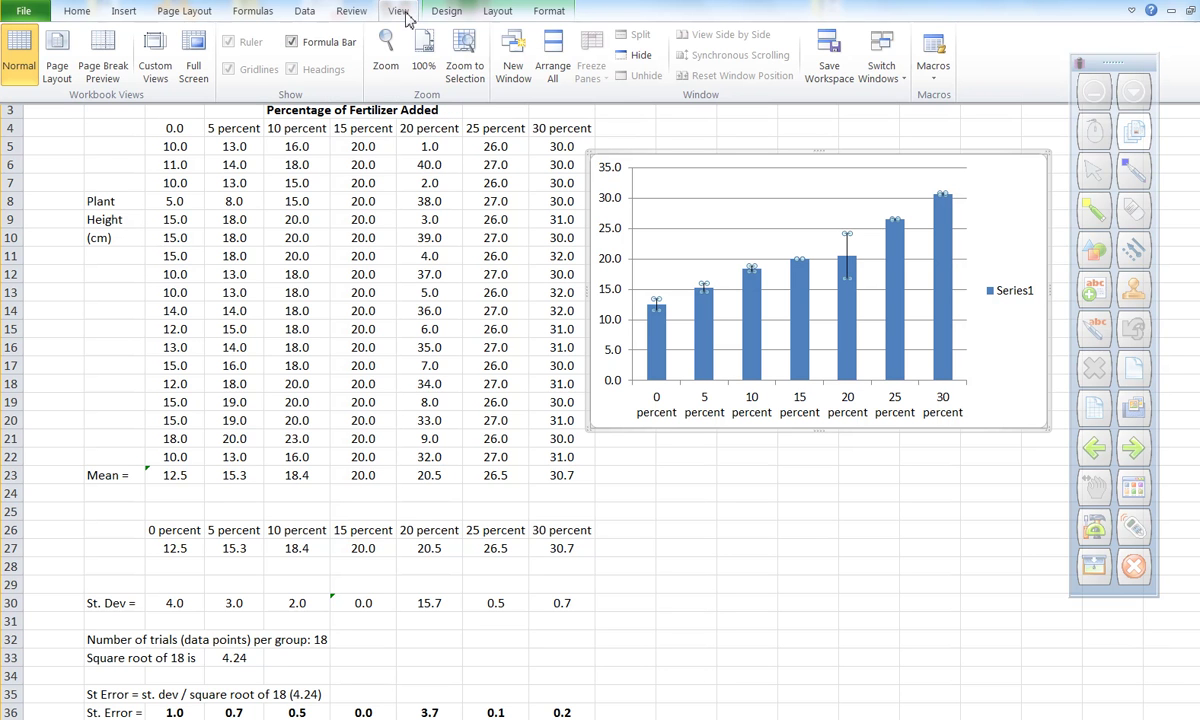
{"action": "left_click", "coordinate": [390, 58]}
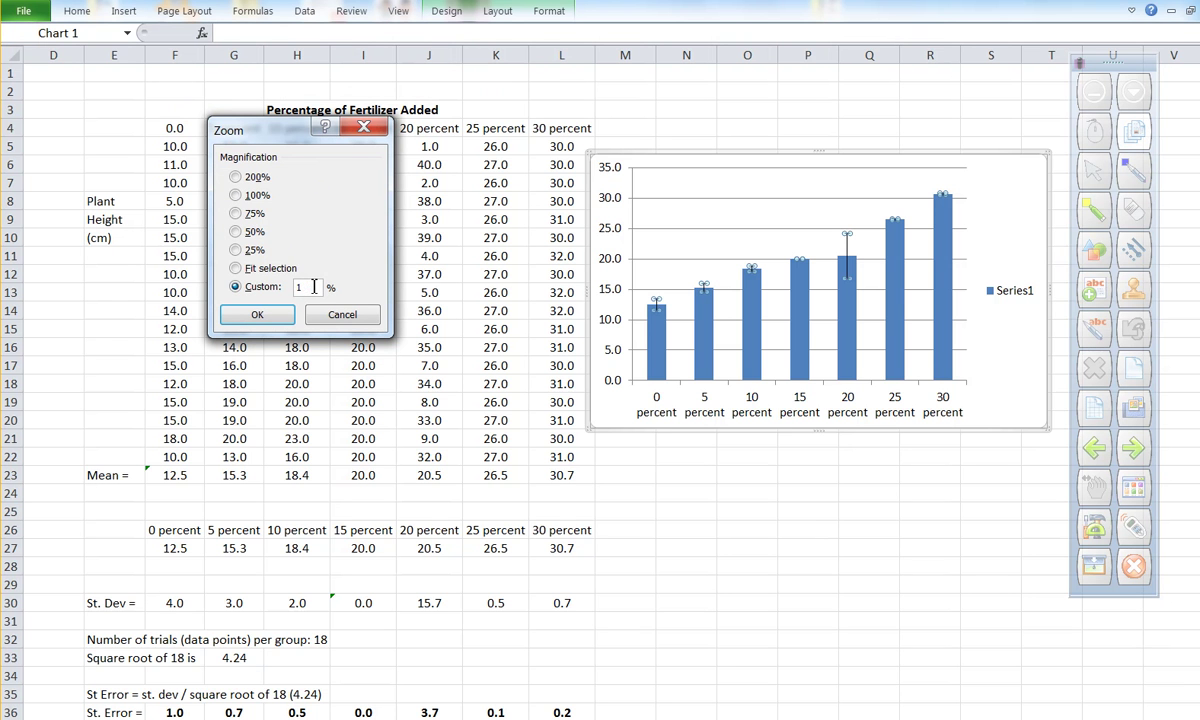
{"action": "left_click", "coordinate": [313, 286]}
{"action": "type", "text": "175"}
{"action": "key", "text": "Return"}
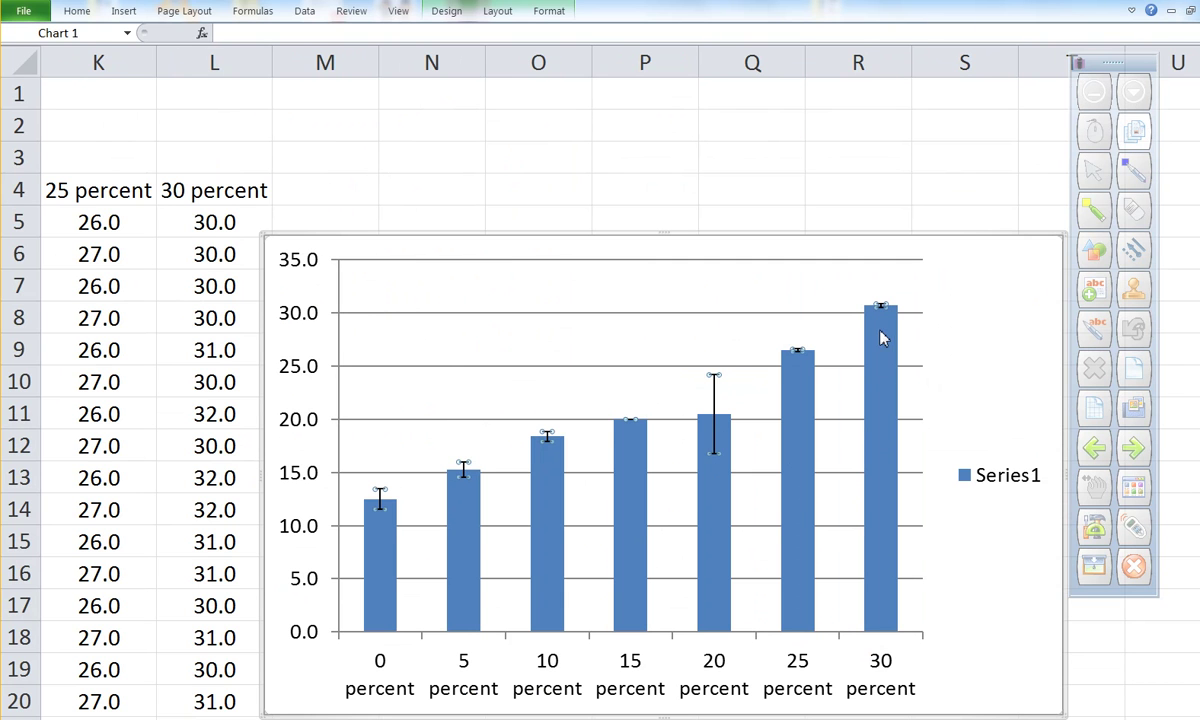
Draw a straight, nearly horizontal annotation line across the chart just above the 25 percent column's error bar.
{"action": "mouse_move", "coordinate": [887, 352]}
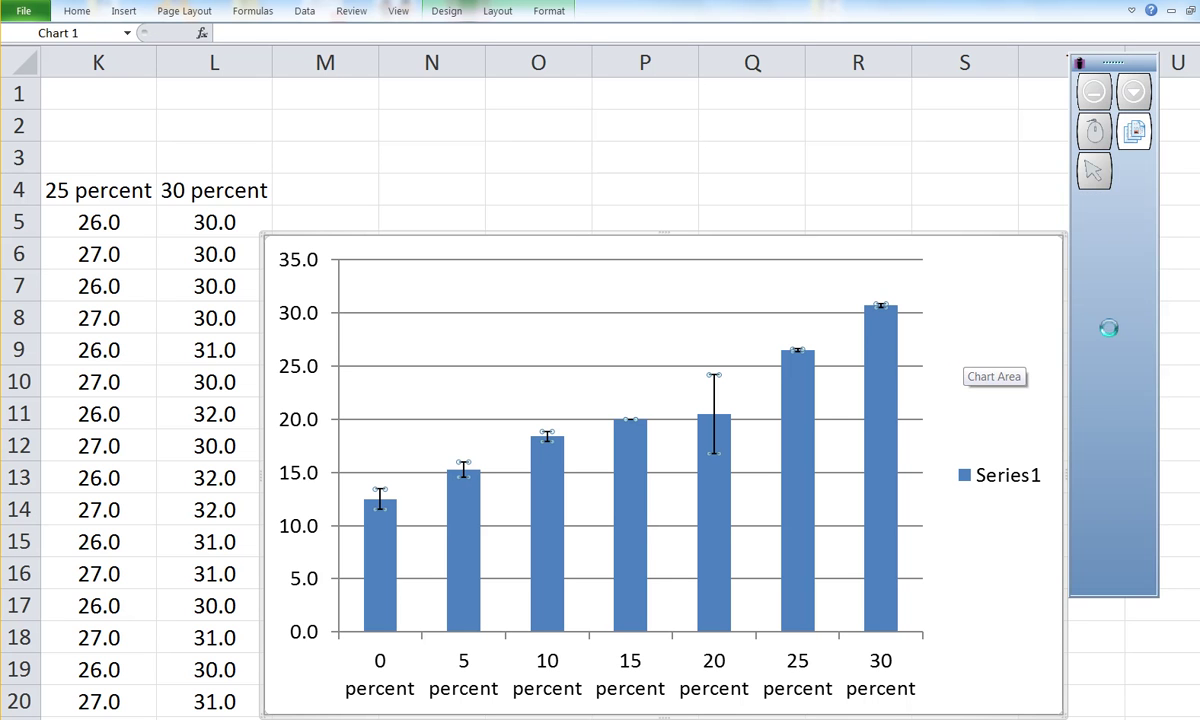
{"action": "left_click", "coordinate": [1135, 258]}
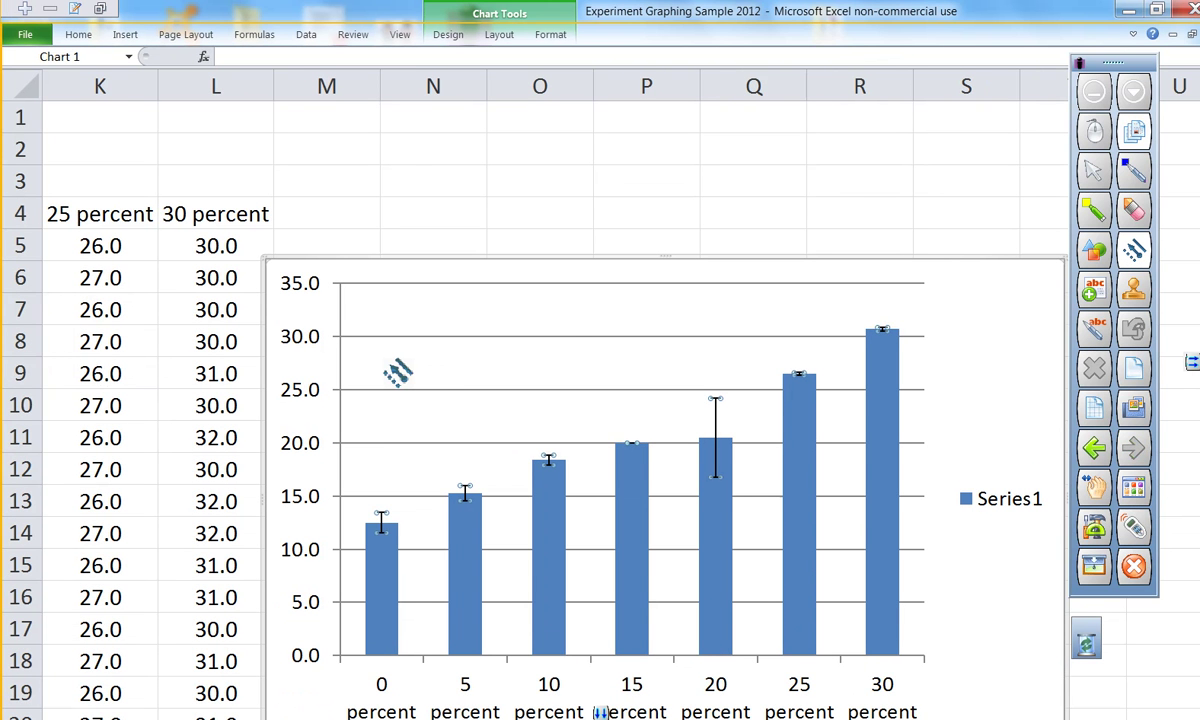
{"action": "left_click_drag", "start_coordinate": [388, 365], "coordinate": [1005, 369]}
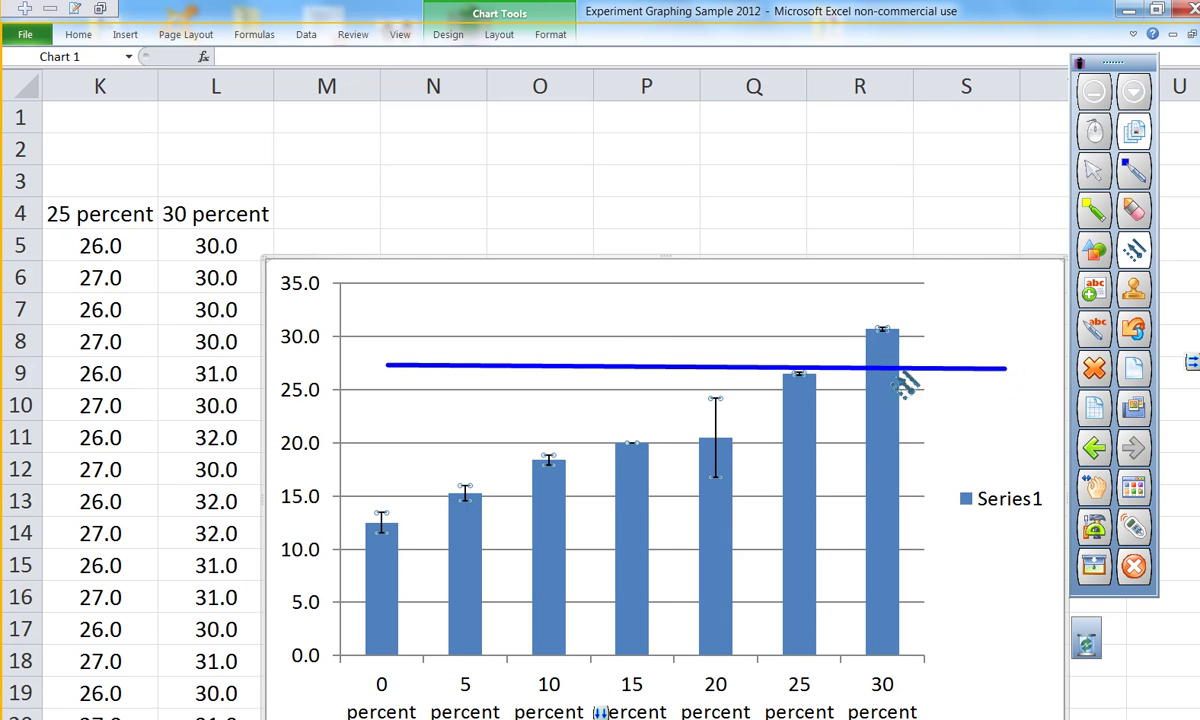